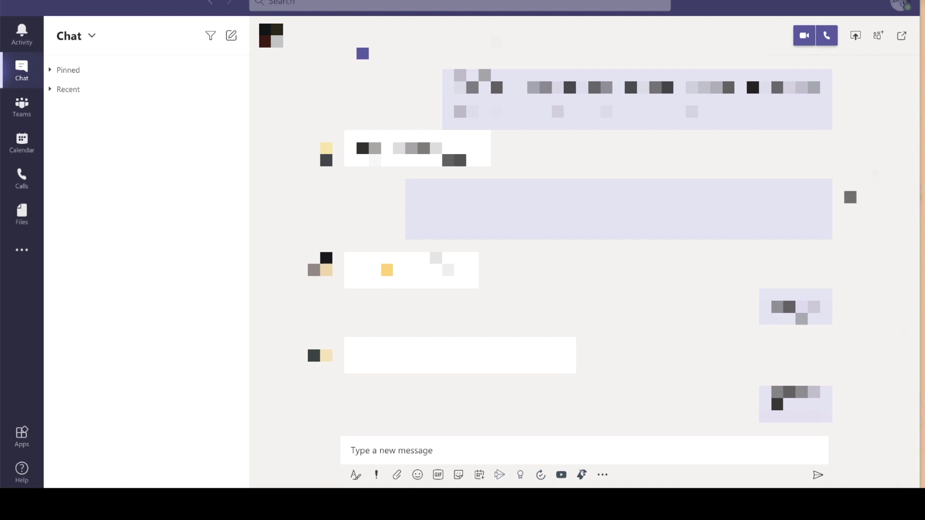
- Open the profile menu at the top right to reveal the presence status choices
click(899, 15)
- Appear away with status message 'At lunch - Back at 1400', shown when messaged, clearing after 1 Hour
mouse_move(820, 87)
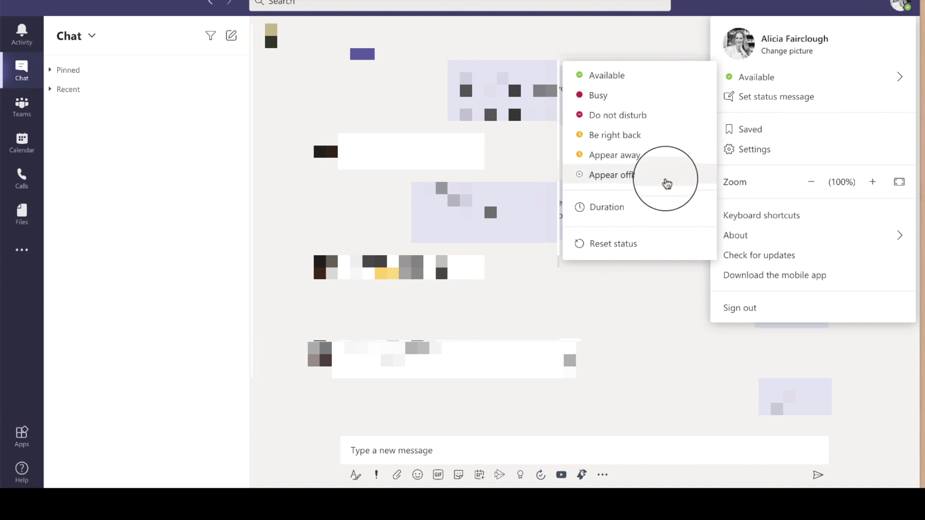
click(652, 161)
click(900, 5)
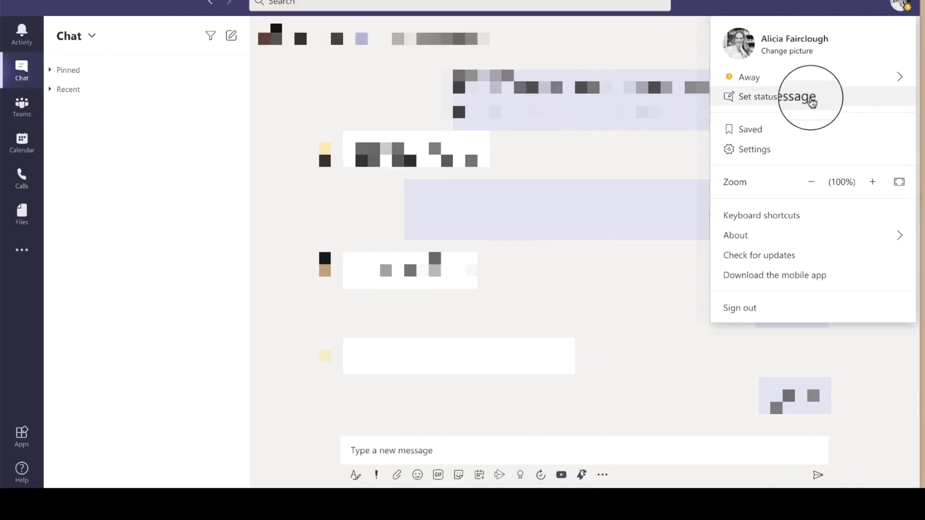
click(777, 96)
text(At lunch - Back at 1400)
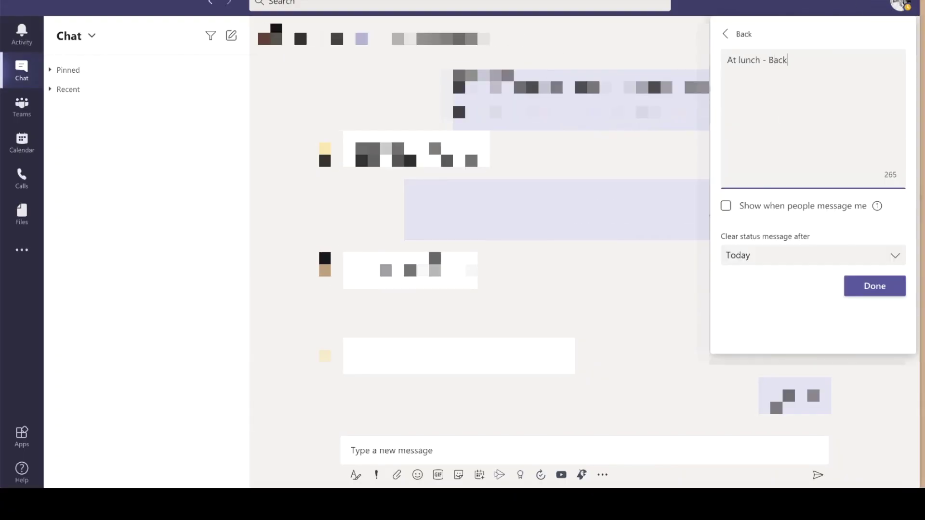
click(726, 206)
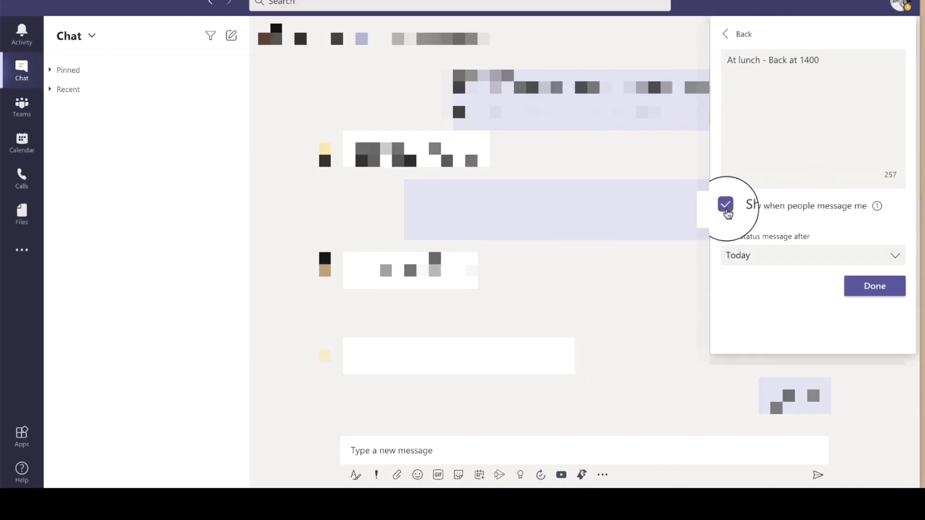
click(795, 254)
click(783, 312)
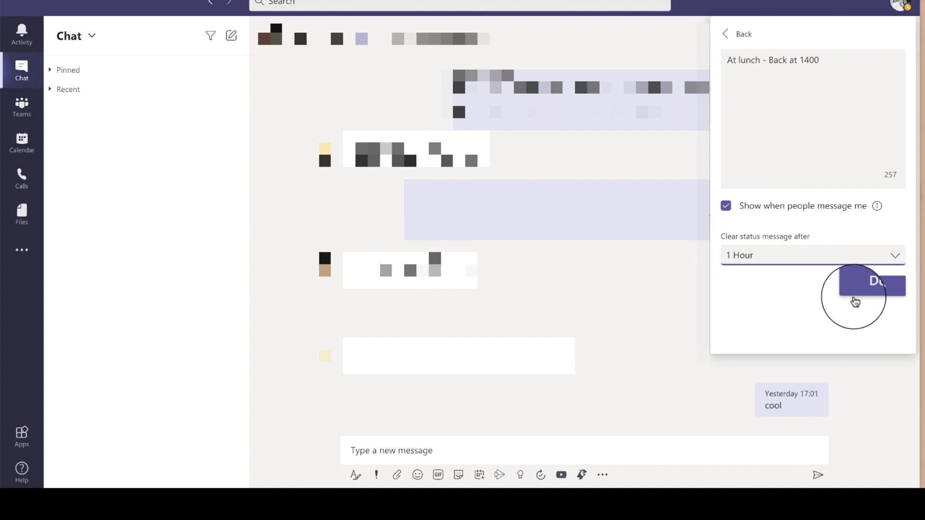
click(864, 282)
click(901, 482)
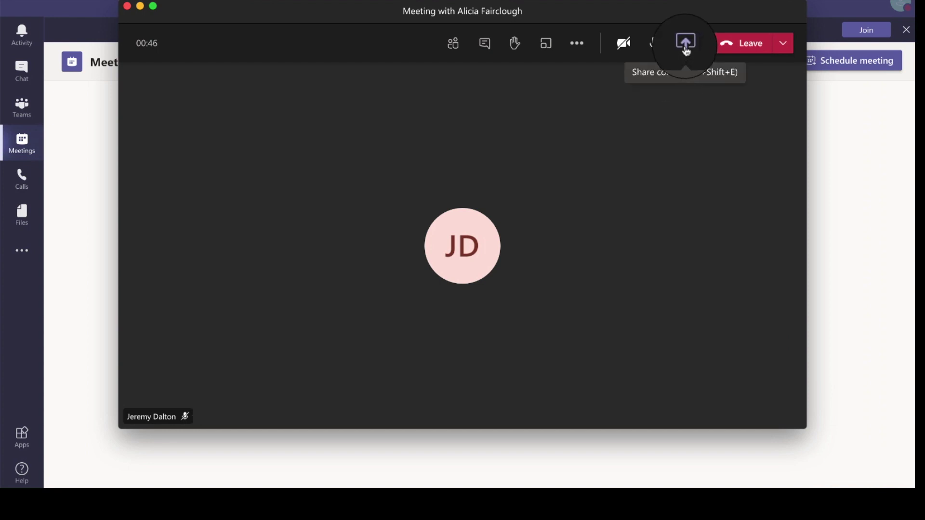
- Present the Desktop screen in the meeting, then stop sharing from the full meeting window
click(686, 43)
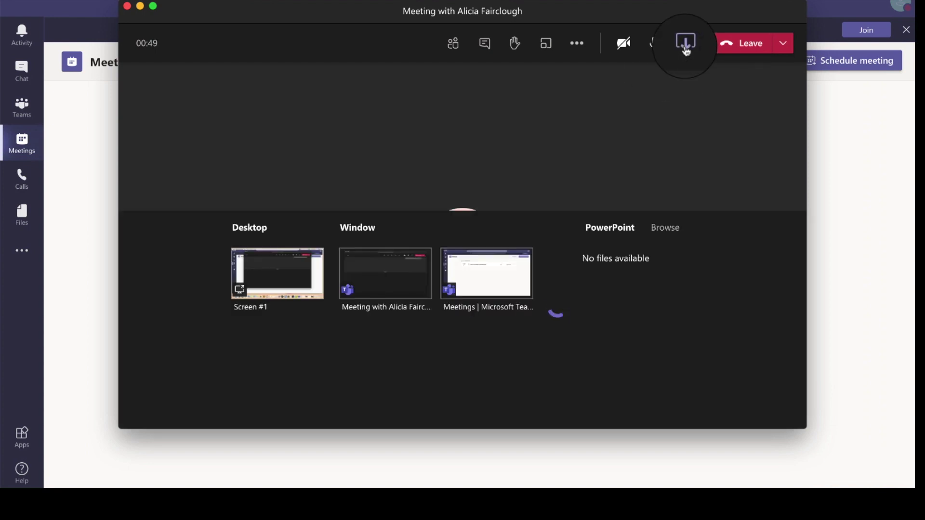
click(305, 285)
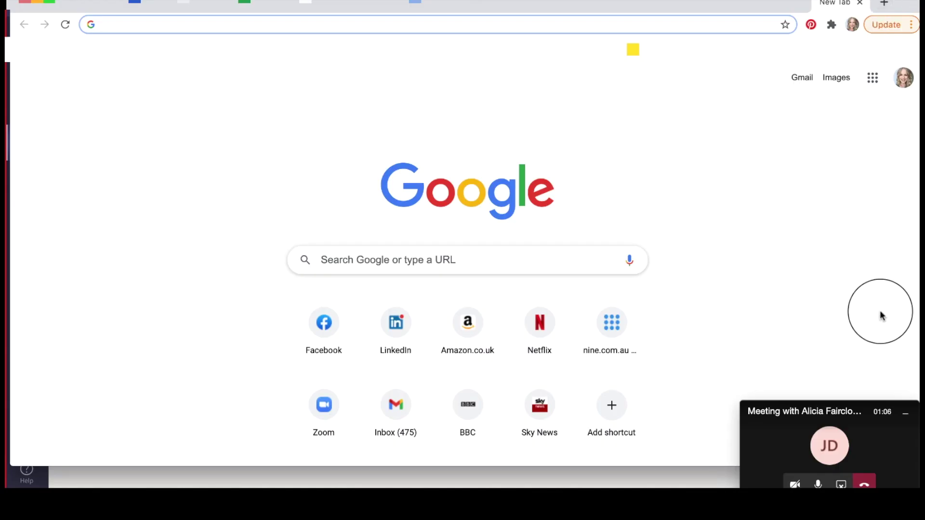
click(881, 454)
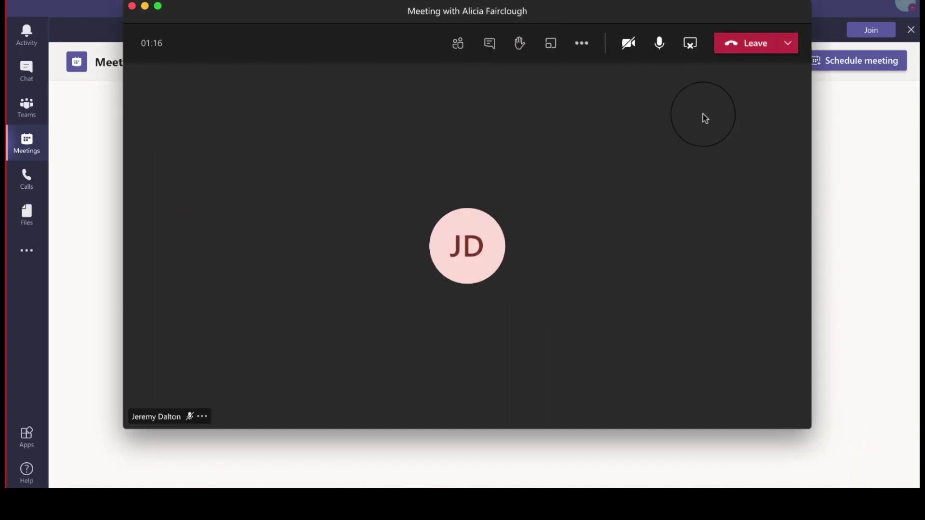
click(693, 48)
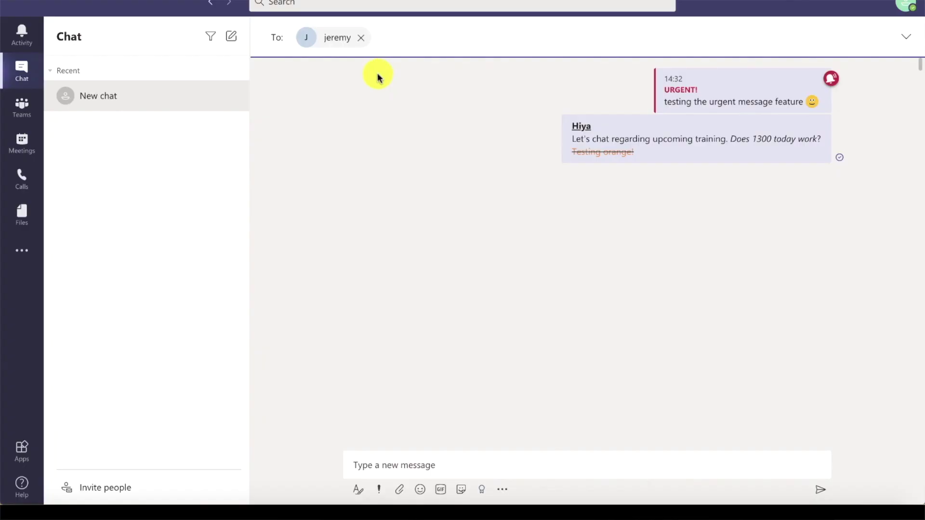
- Send 'New test message' to the contact
click(365, 475)
text(New t)
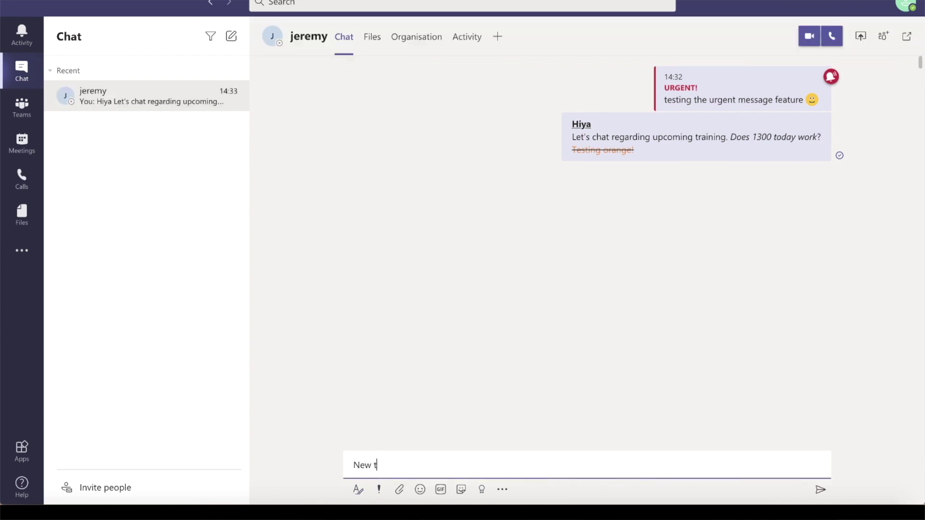
text(est message)
key(Return)
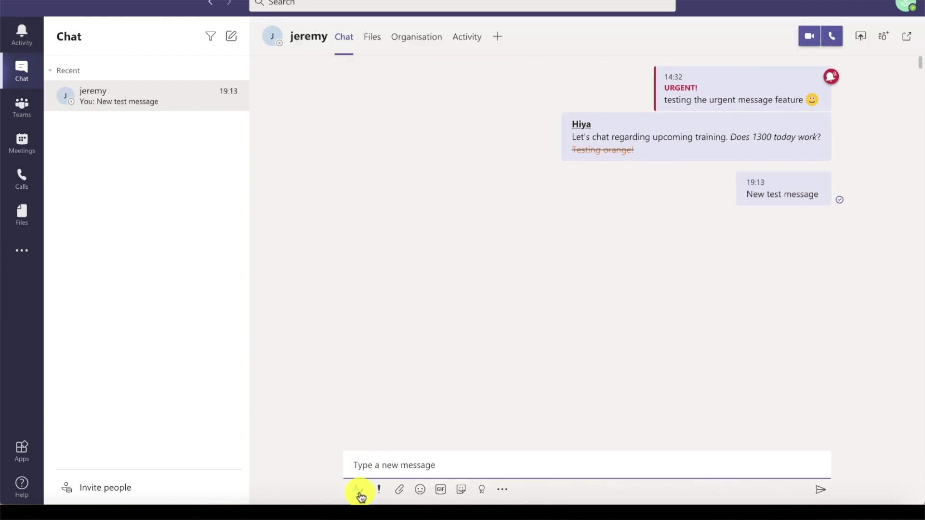
click(358, 490)
click(359, 408)
text(Hey @jere)
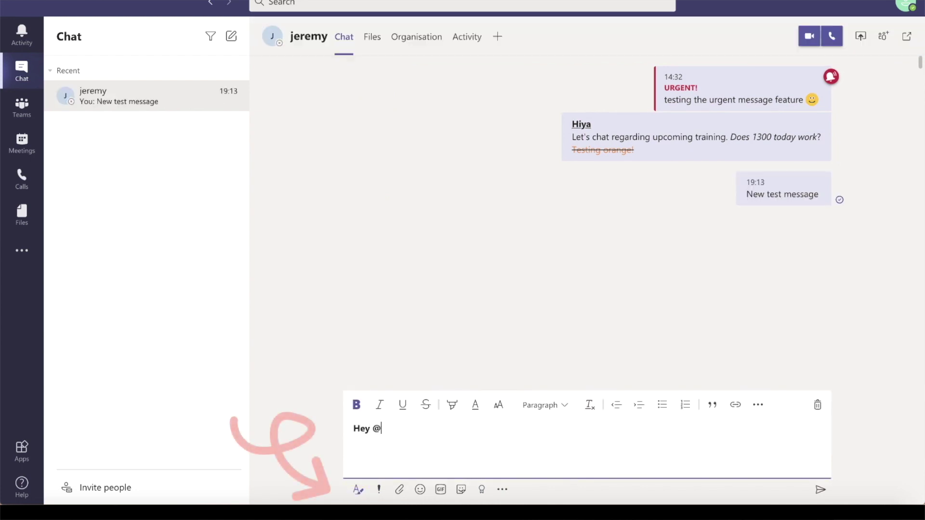
click(392, 404)
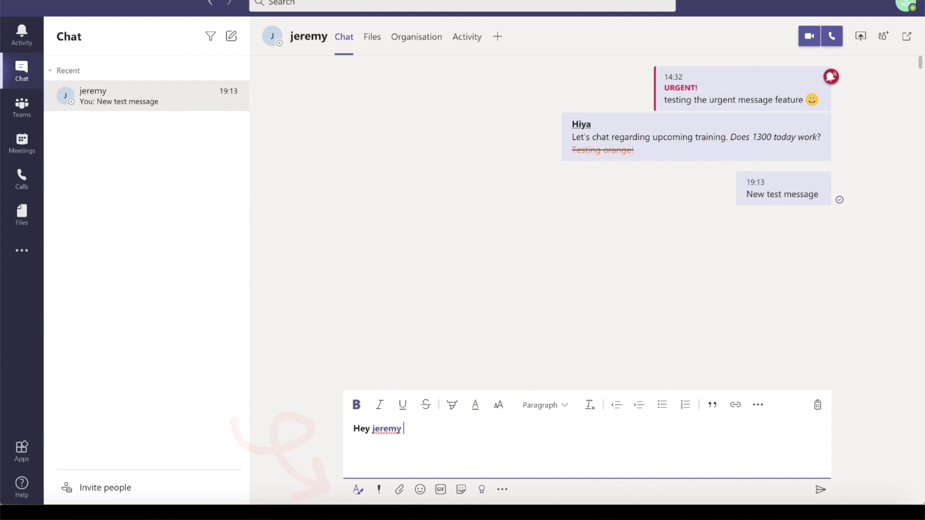
text(See you at 1700)
key(shift+Home)
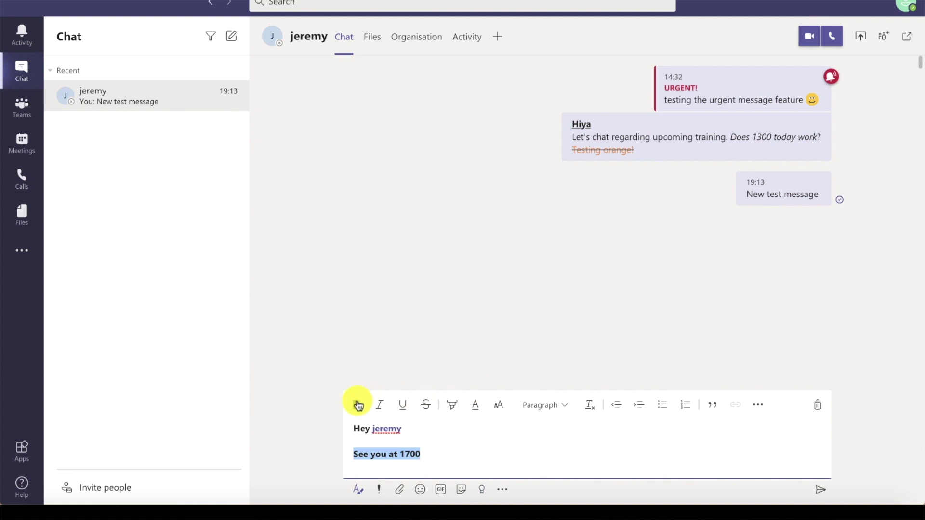
click(356, 405)
click(428, 451)
key(Return)
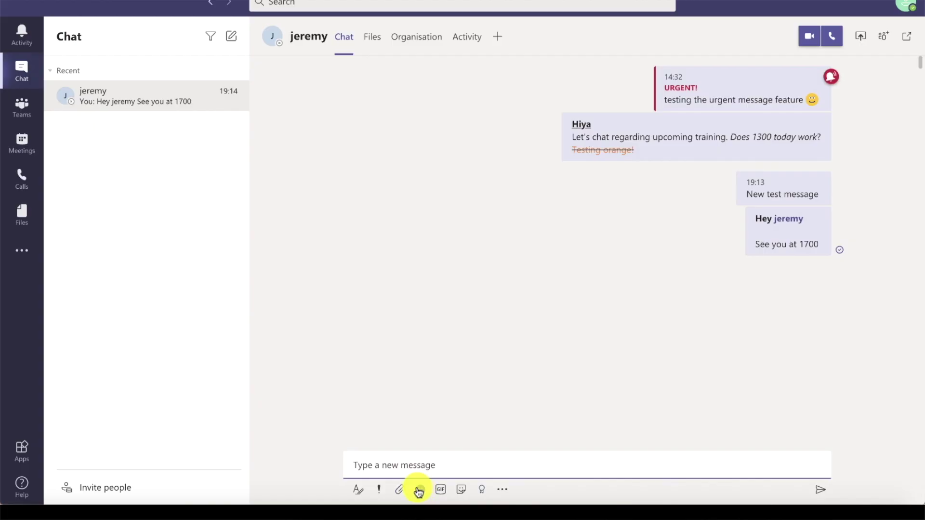
- Mark the next message Important and send 'Test important message :)'
click(380, 490)
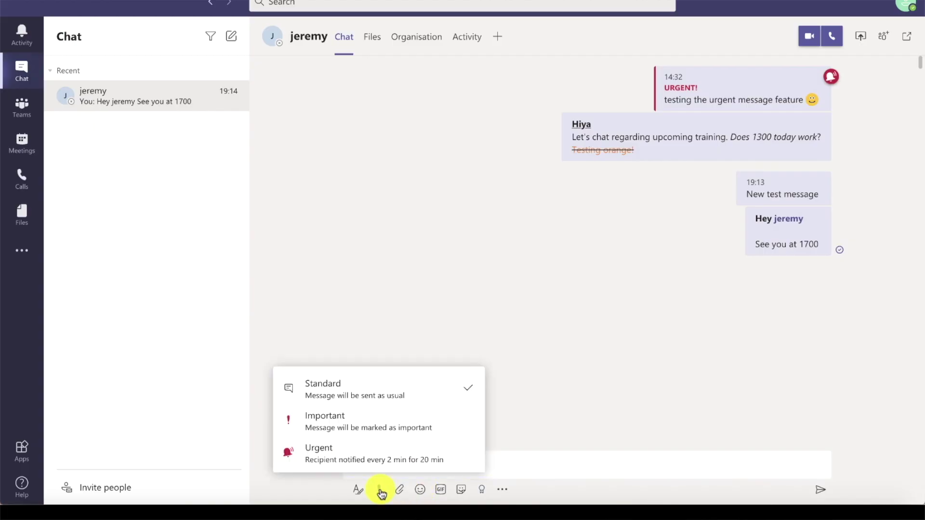
click(430, 426)
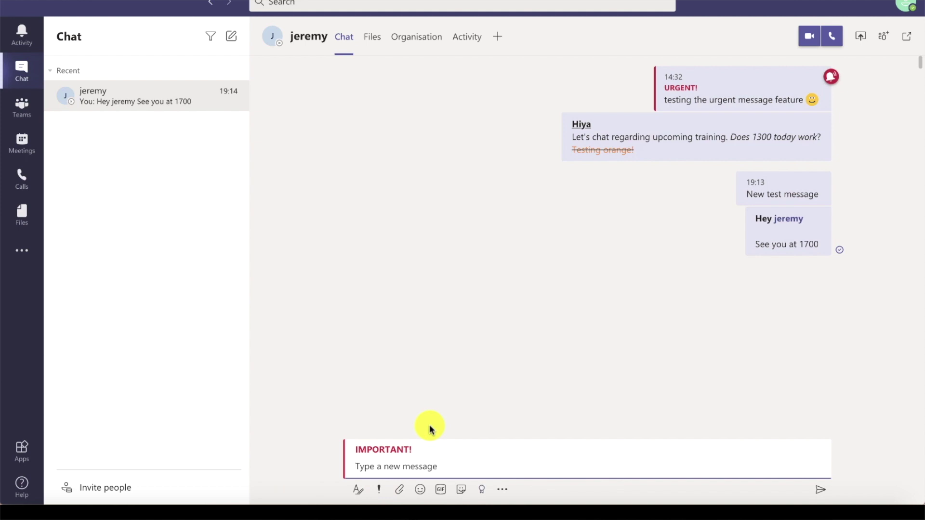
text(Test important message :))
key(Return)
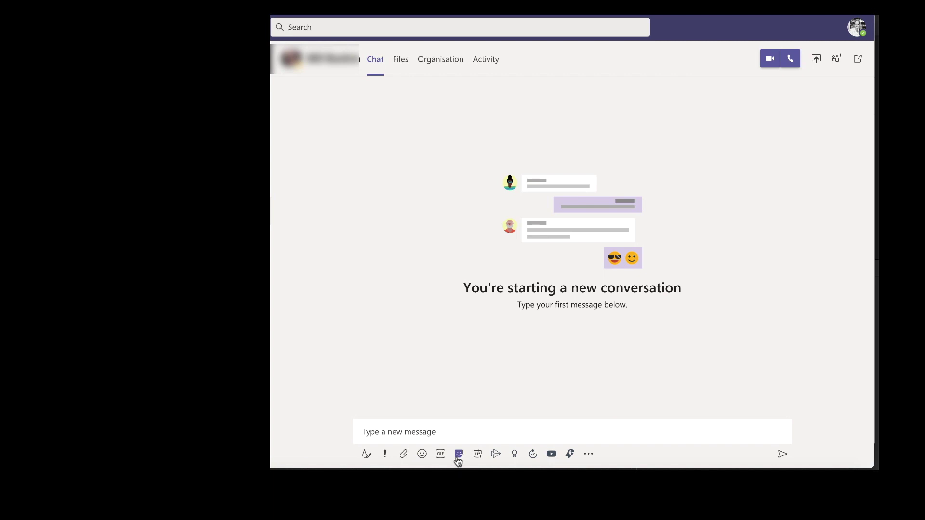
- In the Stickers picker, replace the OH YEAH! sticker's caption with 'yes!'
click(458, 460)
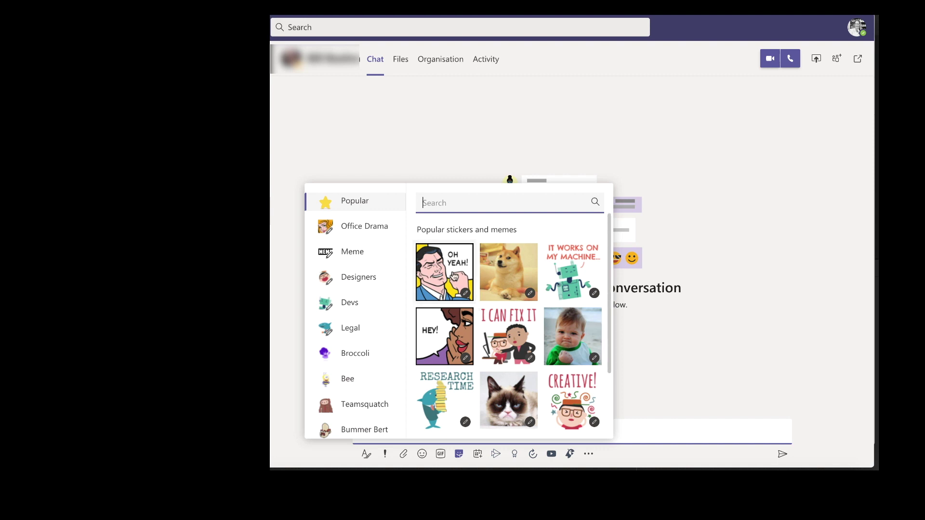
click(466, 294)
drag(470, 327, 403, 325)
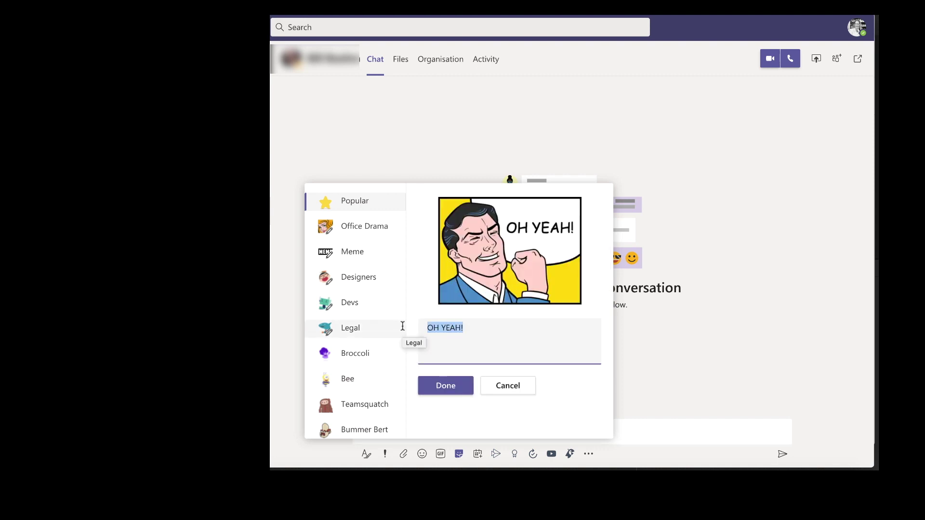
text(yes!)
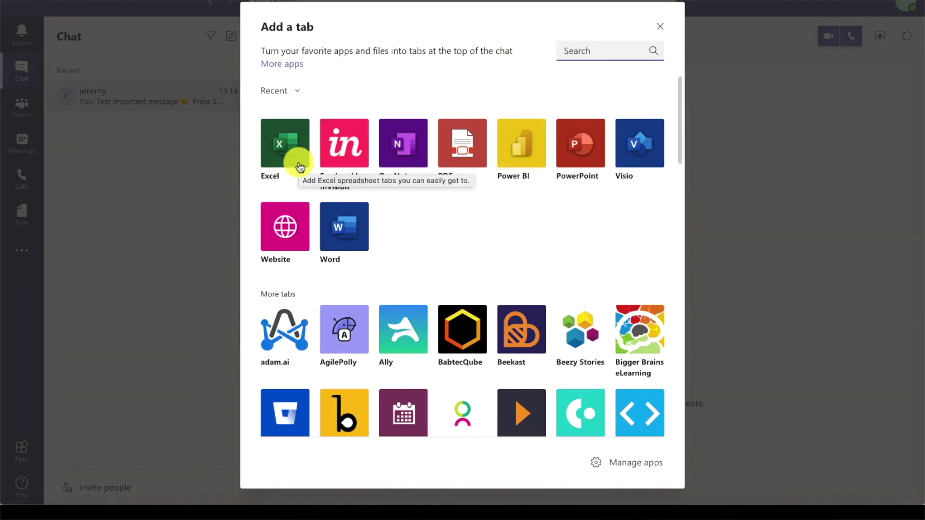
- Scroll down and back up through the Add a tab app list
scroll(646, 233, down, 15)
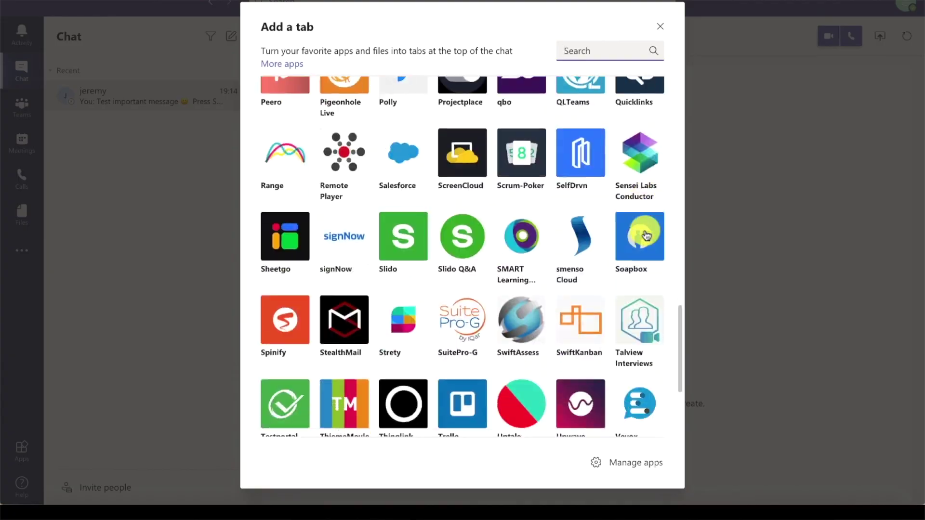
scroll(646, 234, up, 15)
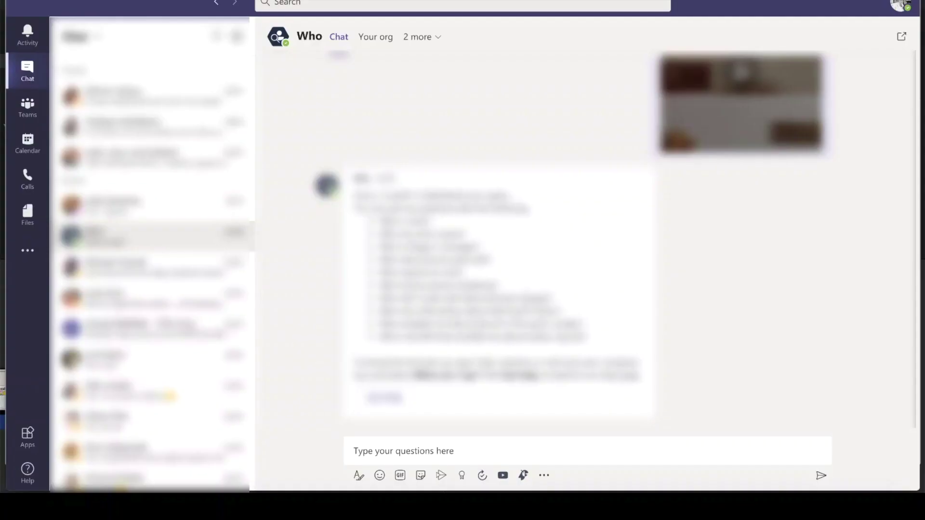
- Open the Who app from search and ask it who a named colleague is
click(375, 5)
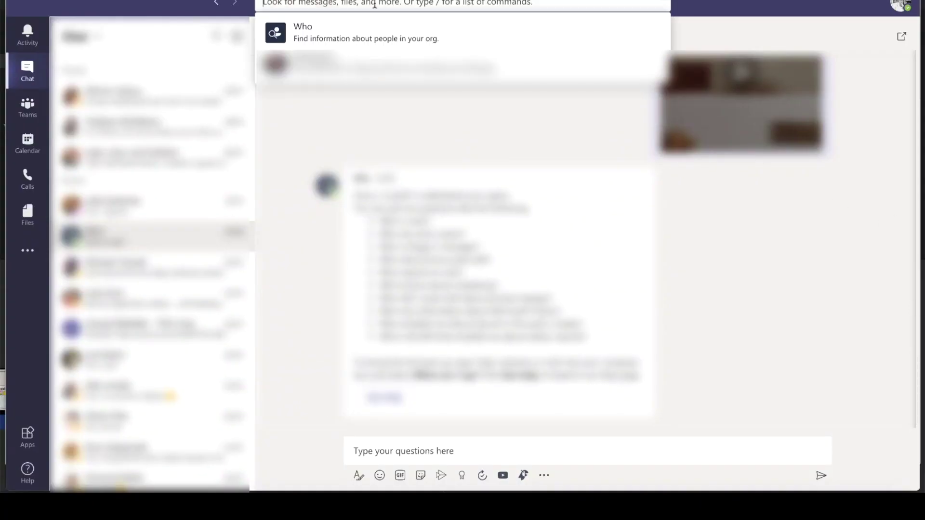
click(383, 29)
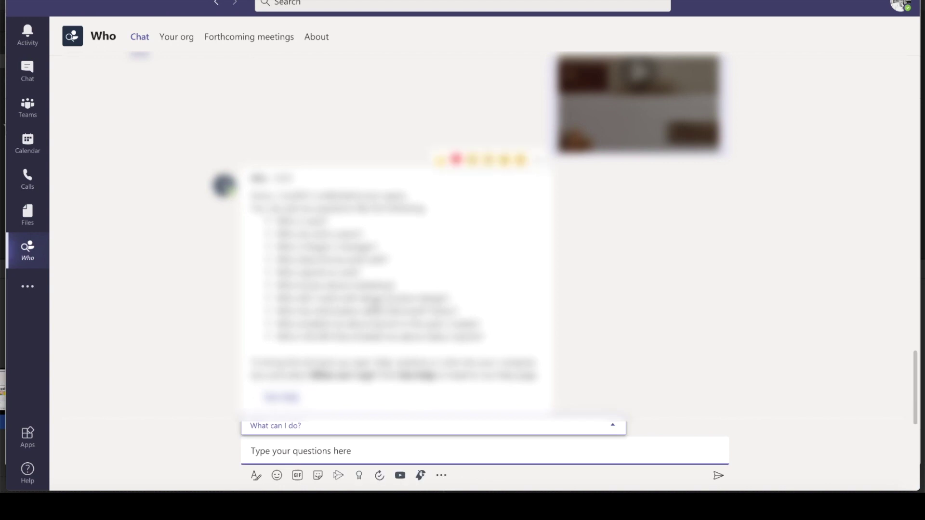
click(314, 452)
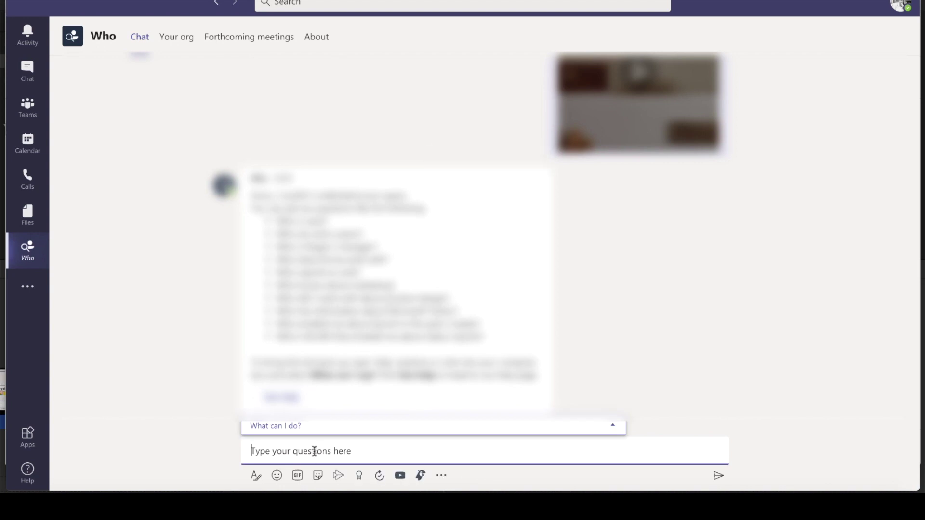
text(Who is Alicia )
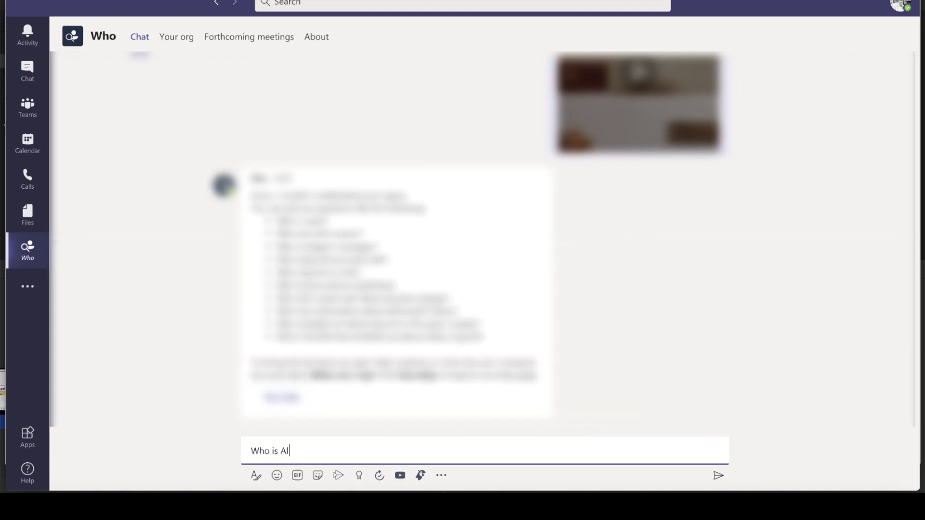
text(Fairclough?)
key(Return)
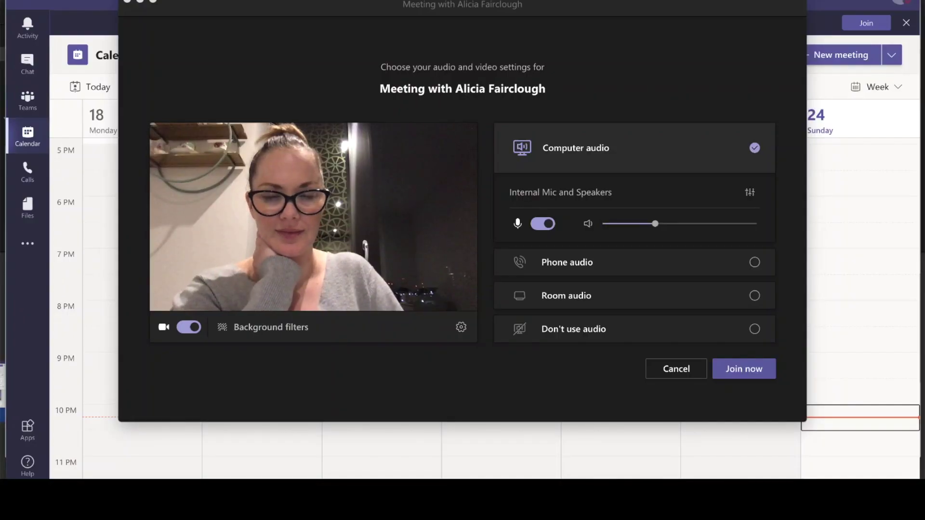
- Try the beach and pink balls backgrounds, settle on Blur, and close the background panel
click(221, 328)
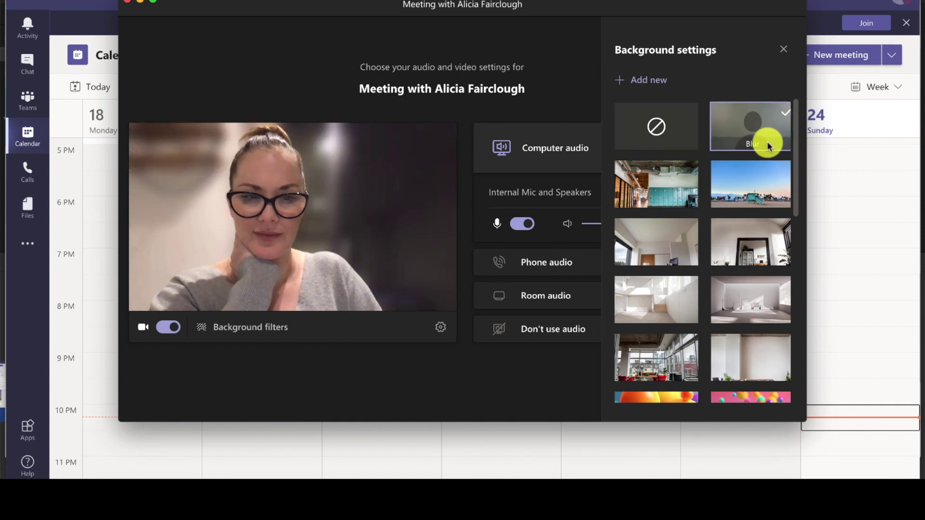
click(762, 174)
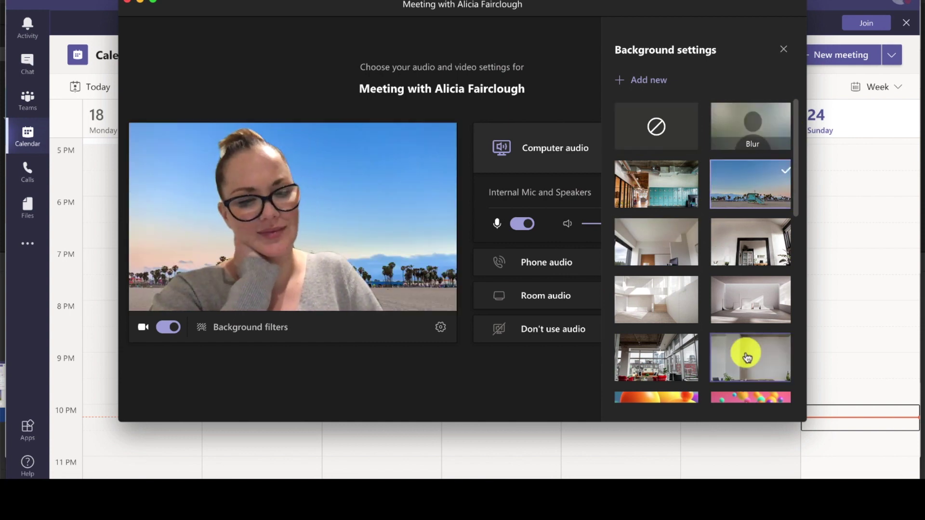
scroll(749, 366, down, 2)
click(754, 369)
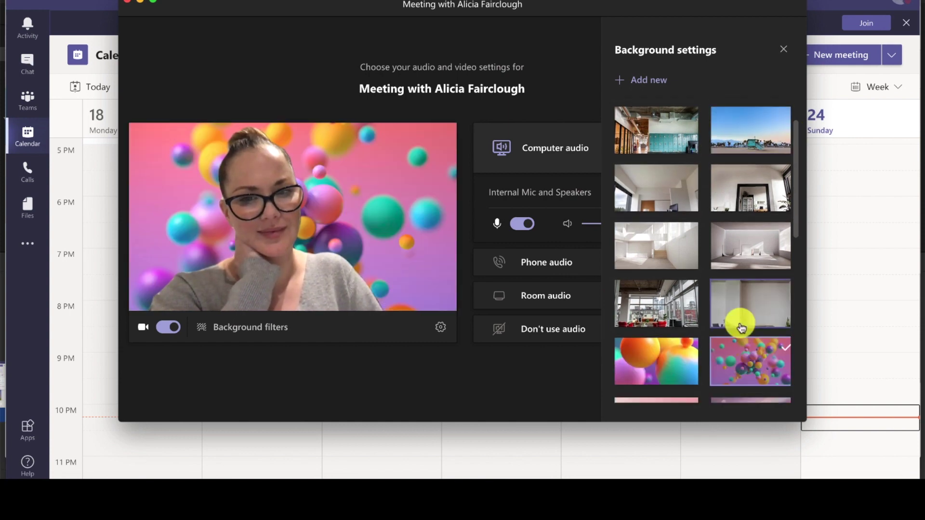
scroll(773, 164, up, 2)
click(768, 130)
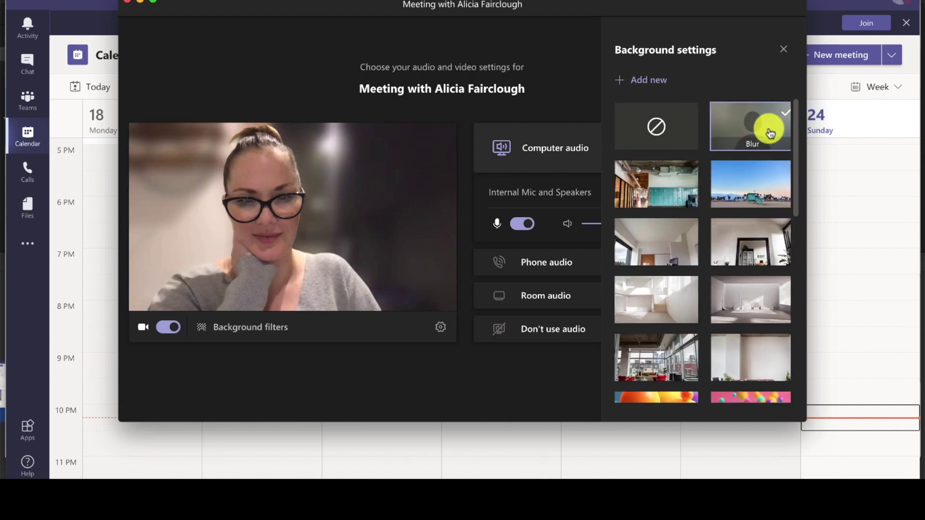
click(664, 82)
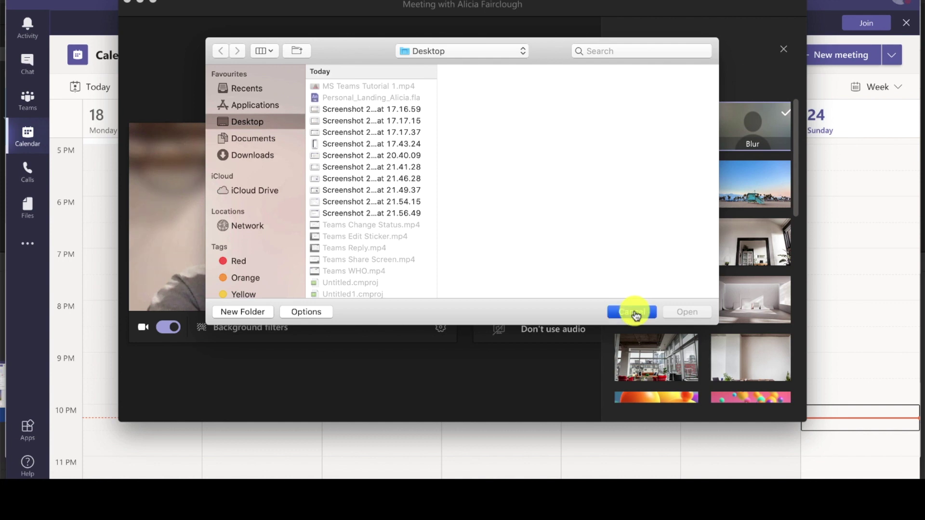
click(636, 313)
click(785, 49)
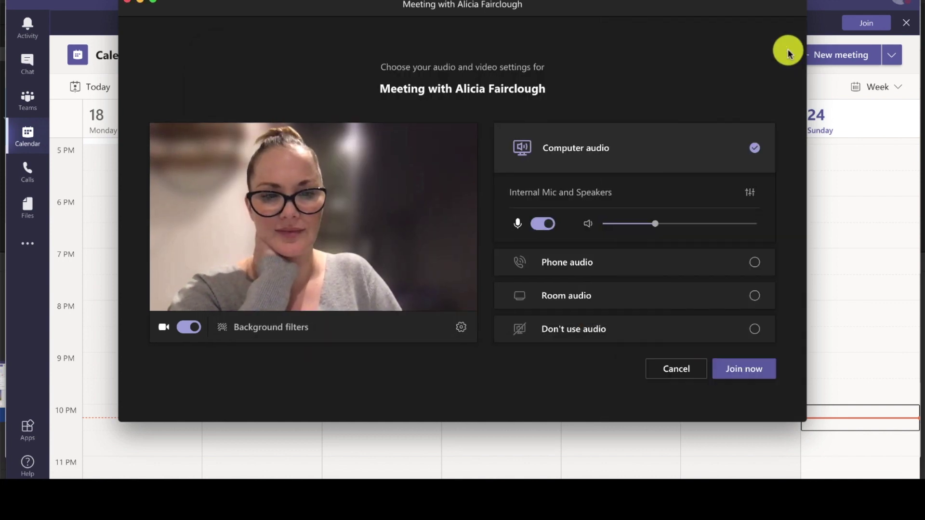
- Join the meeting and bring up Apply background effects from the meeting's more actions
click(744, 369)
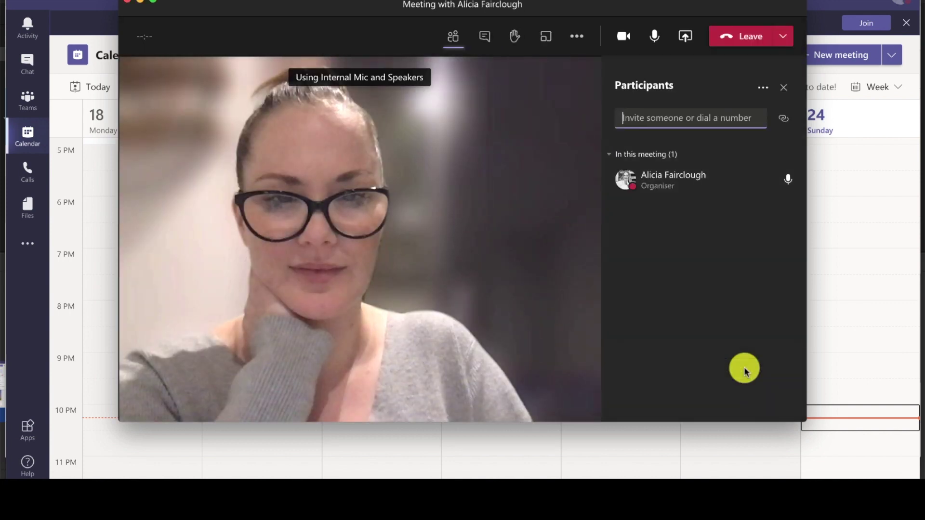
click(577, 36)
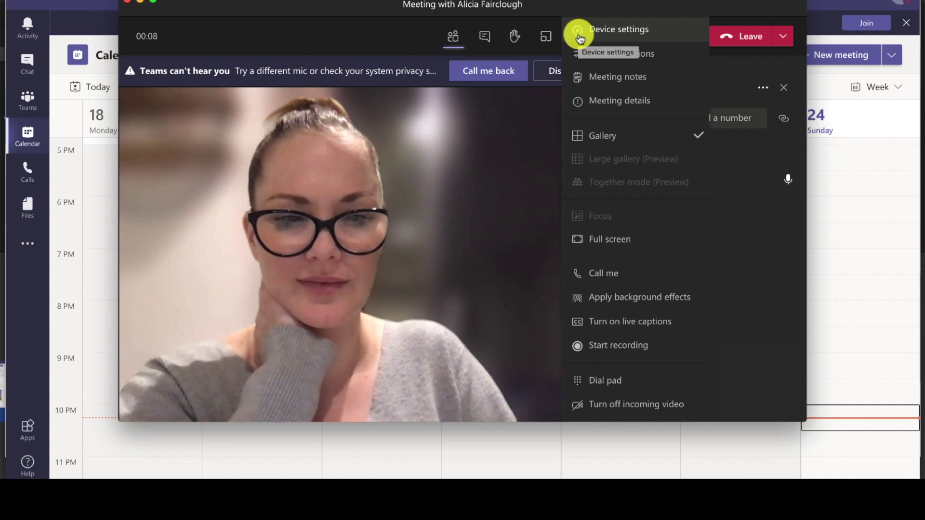
click(652, 294)
scroll(655, 299, down, 3)
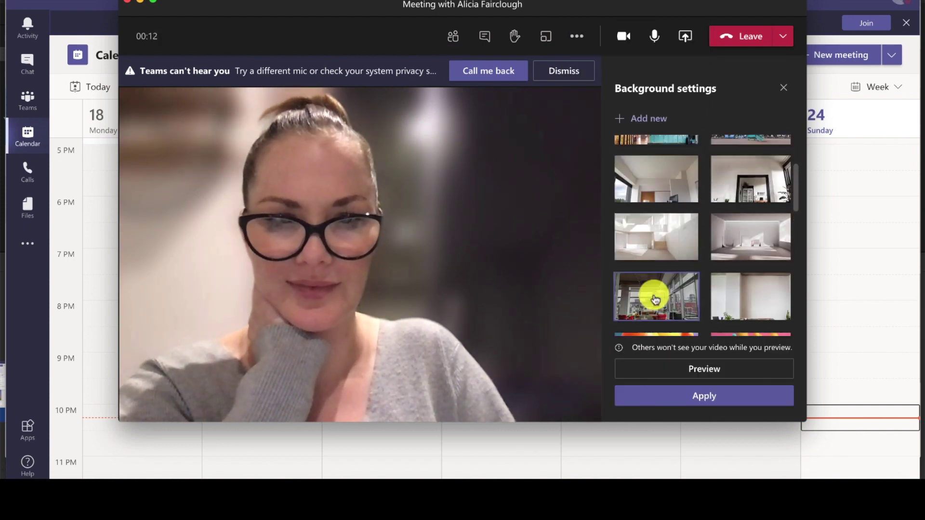